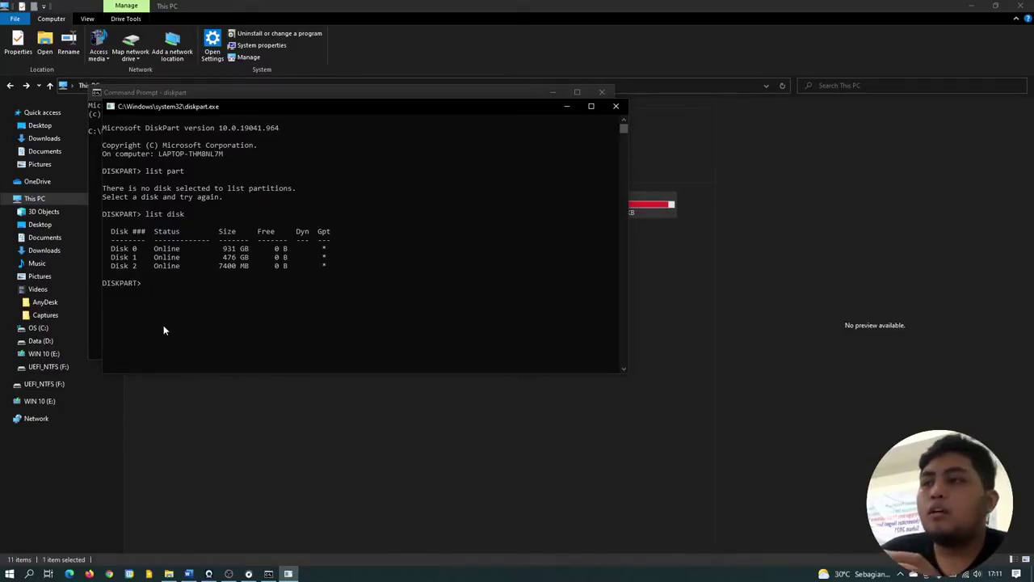
Step: Select disk 2, the 7400 MB drive, in DiskPart with the command "select disk 2"
type("se")
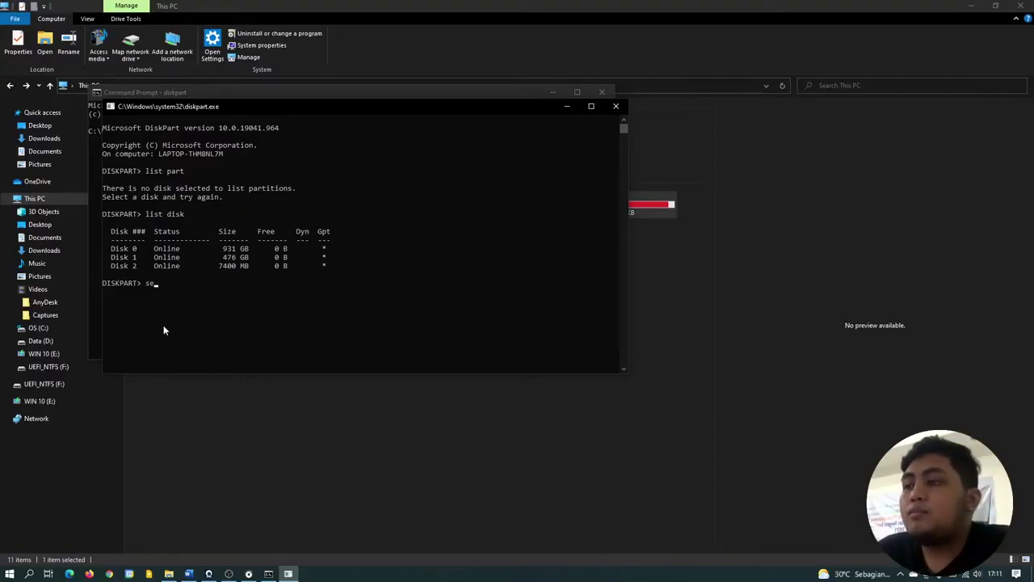
type("lect")
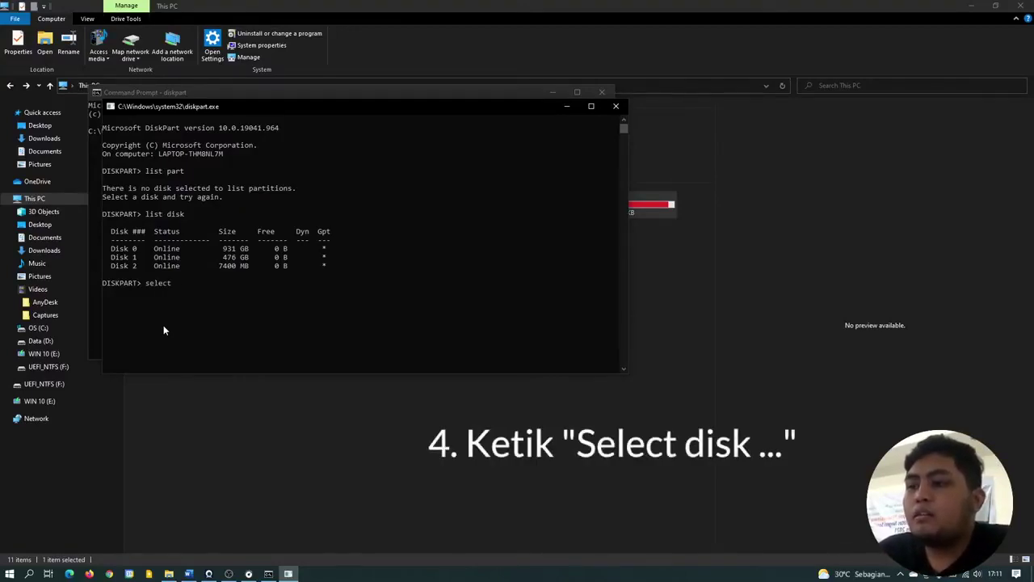
type(" disk")
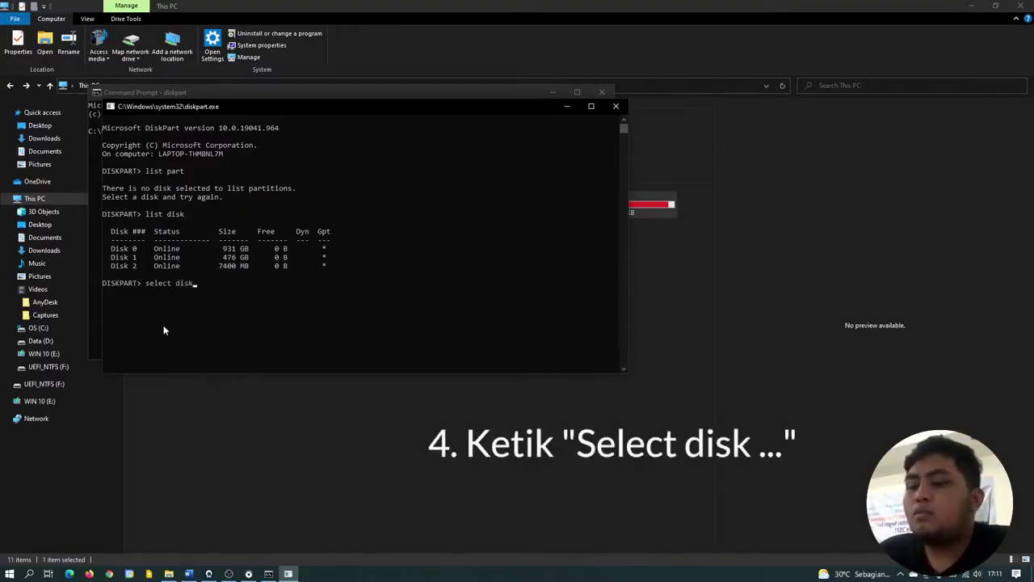
type(" 2")
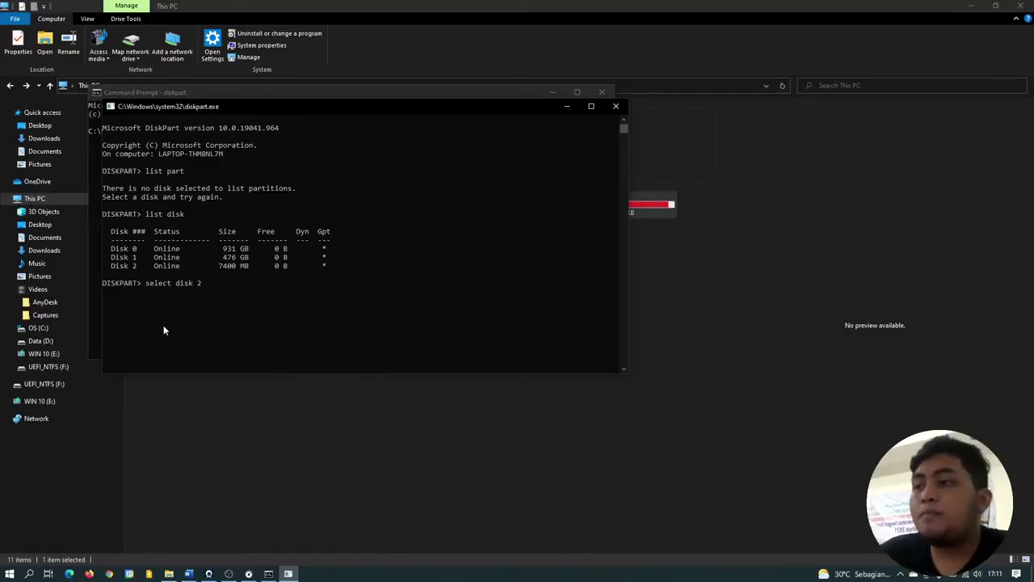
key("Return")
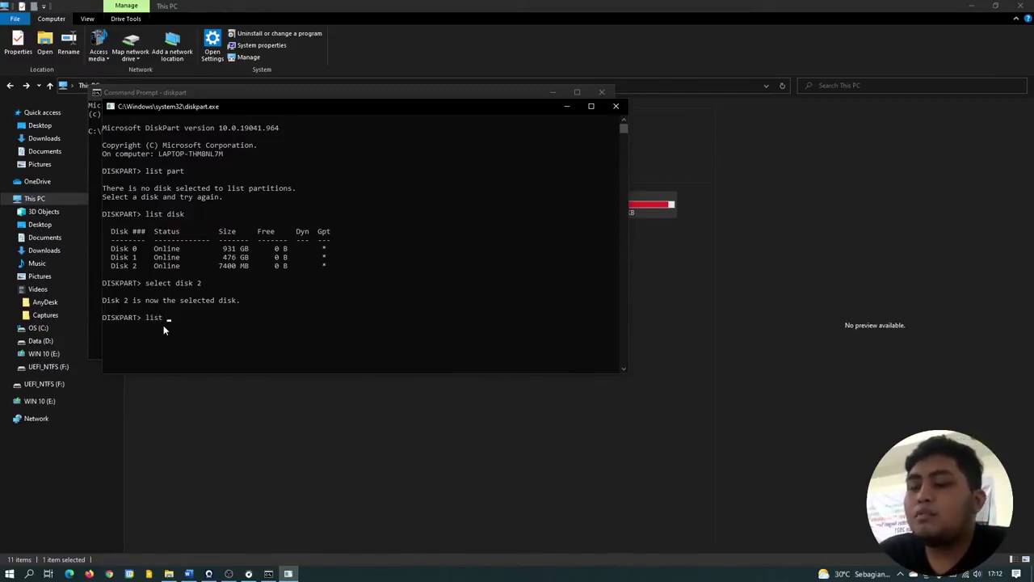
Step: List the selected disk's partitions with "list part" and compare their sizes with the drives shown in This PC
type("p")
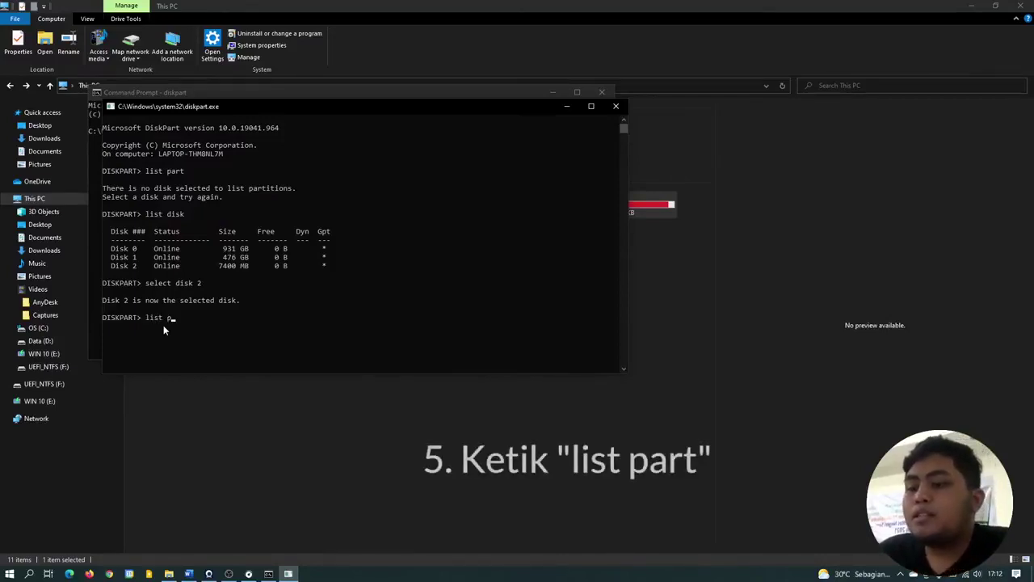
type("art")
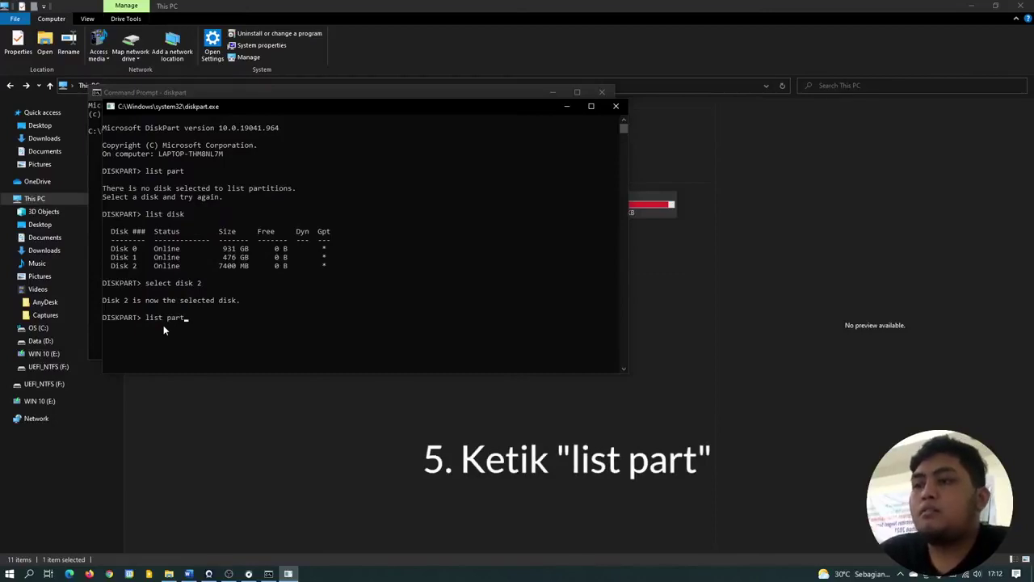
key("Return")
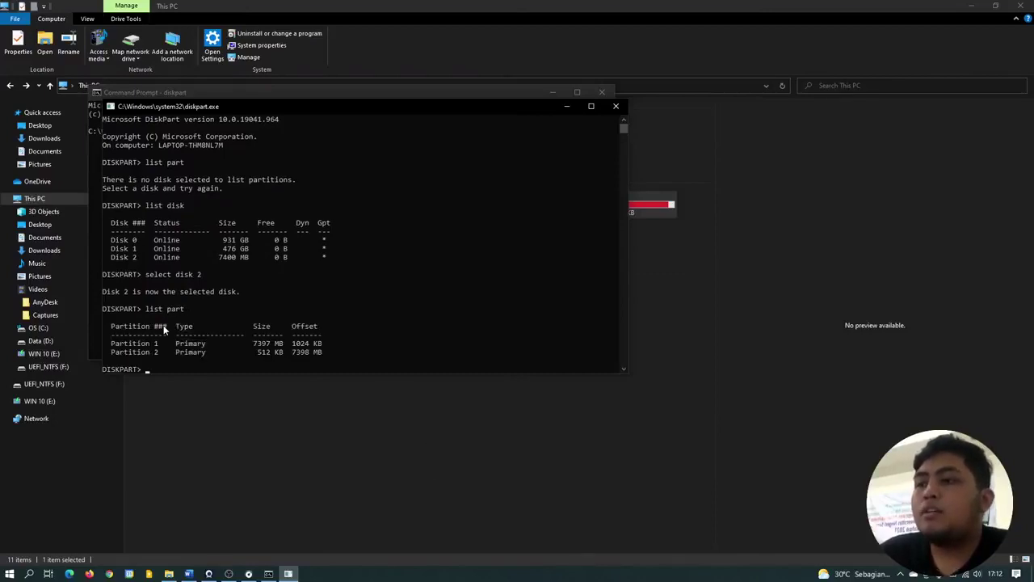
left_click_drag(342, 93, 542, 265)
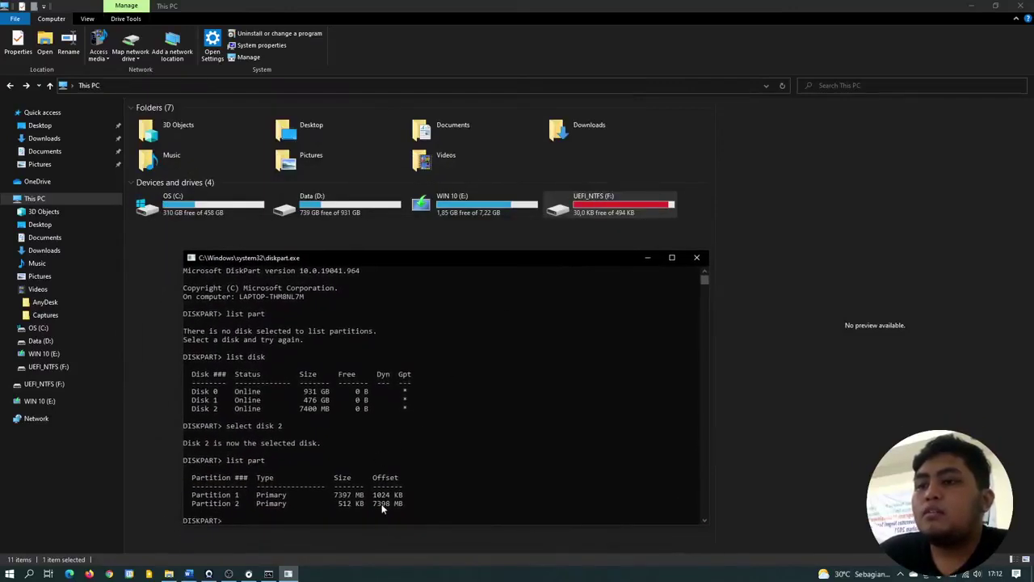
left_click_drag(372, 504, 395, 505)
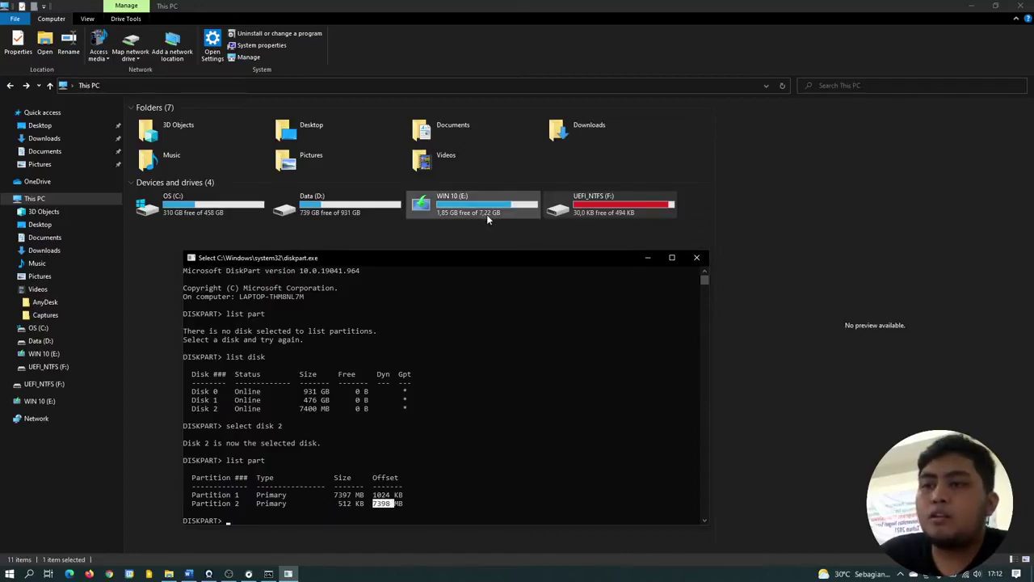
left_click(372, 495)
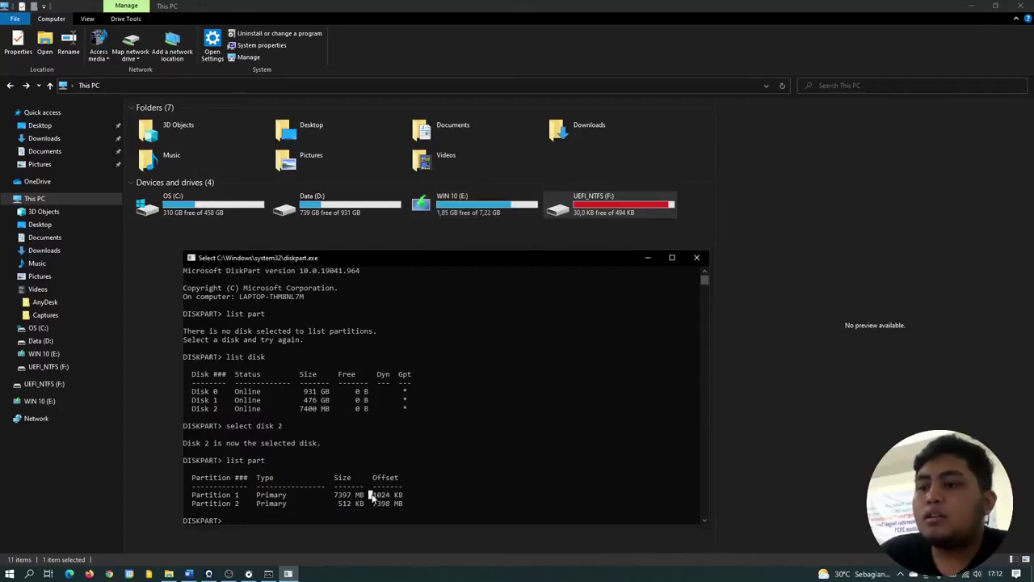
left_click_drag(371, 497, 336, 499)
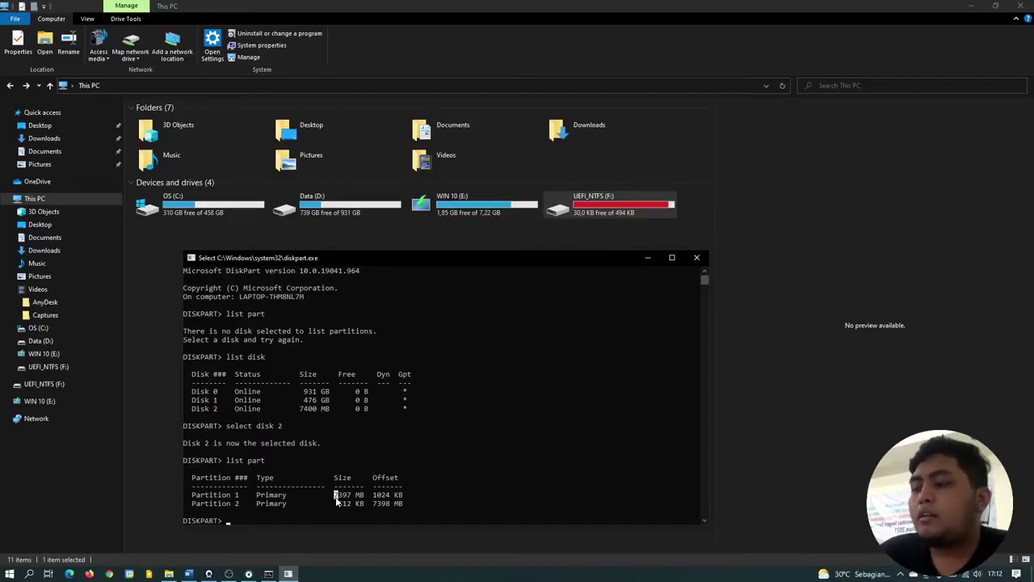
Step: Erase all partitions on the selected disk with the DiskPart command "clean"
left_click(288, 521)
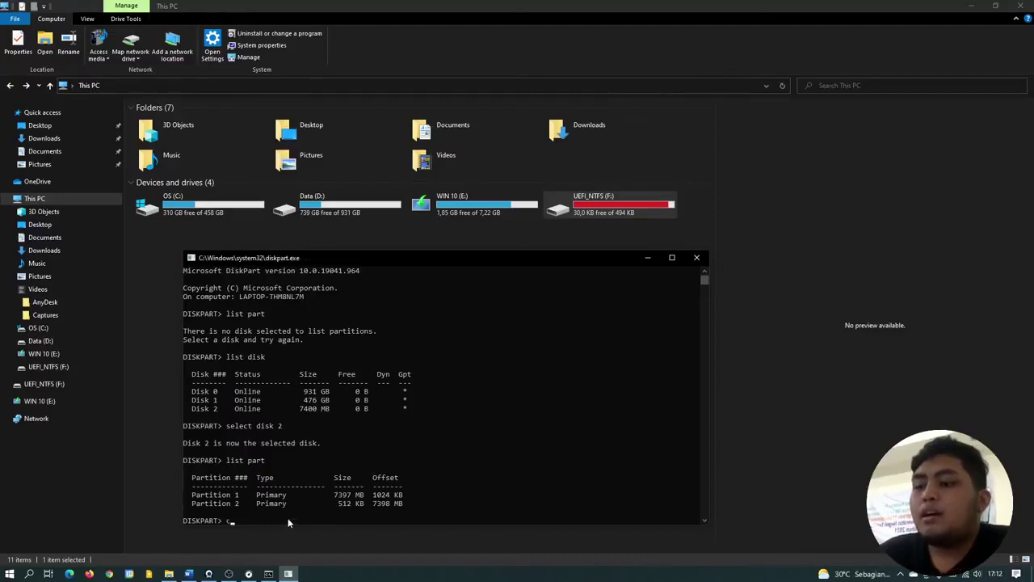
type("clea")
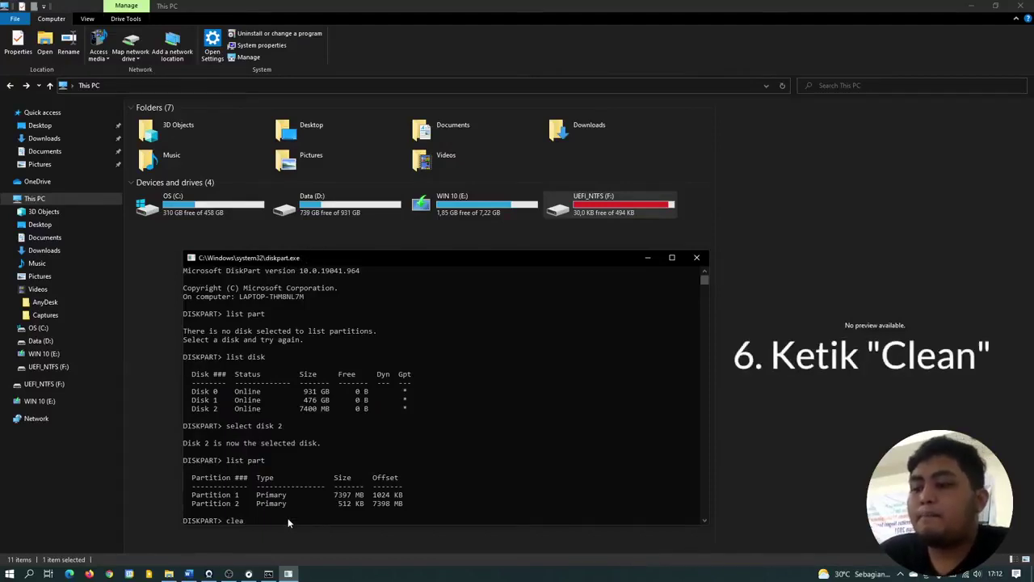
type("n")
key("Return")
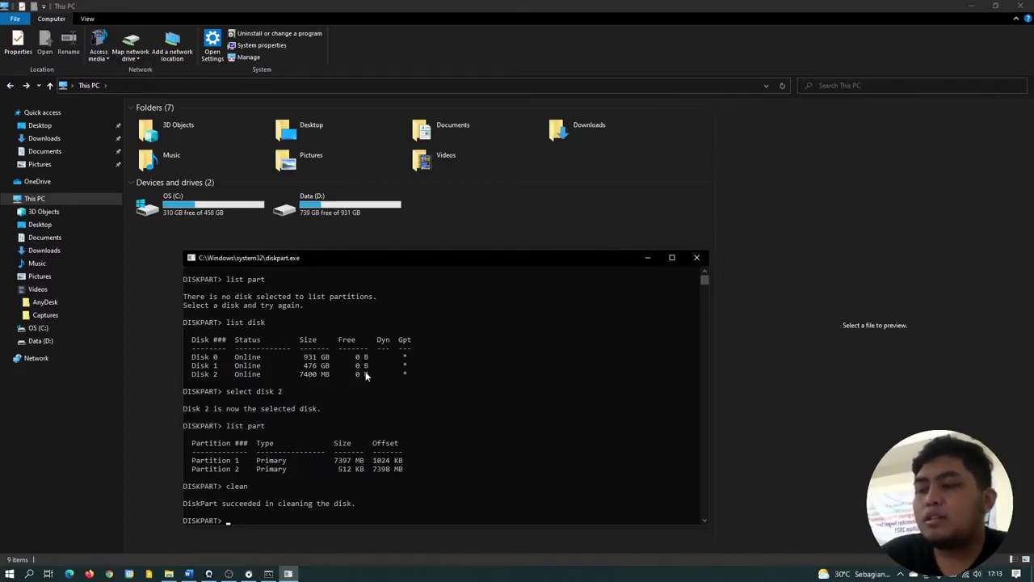
Step: Create a new primary partition on the cleaned disk with "create partition primary"
type("cre")
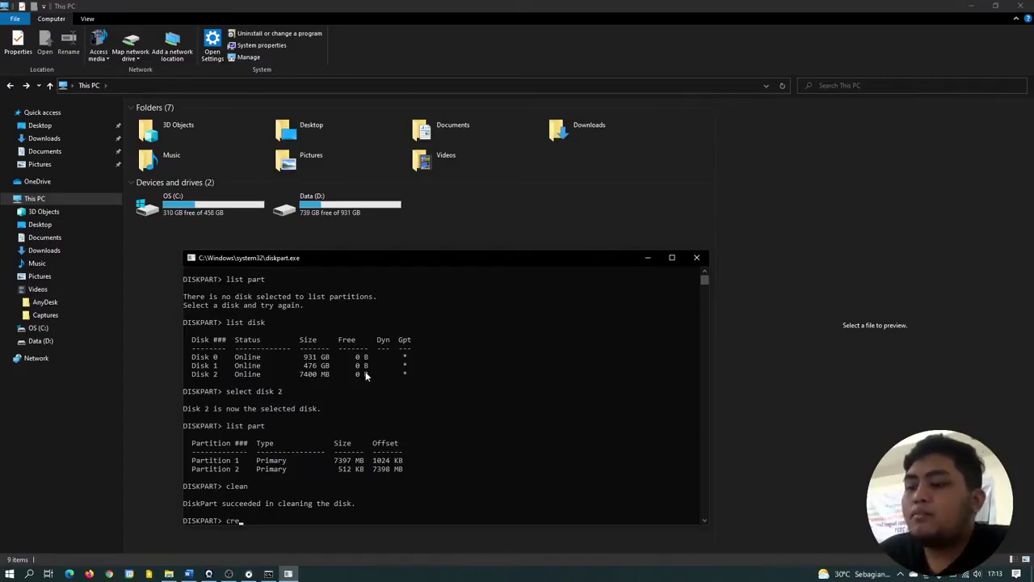
type("ate")
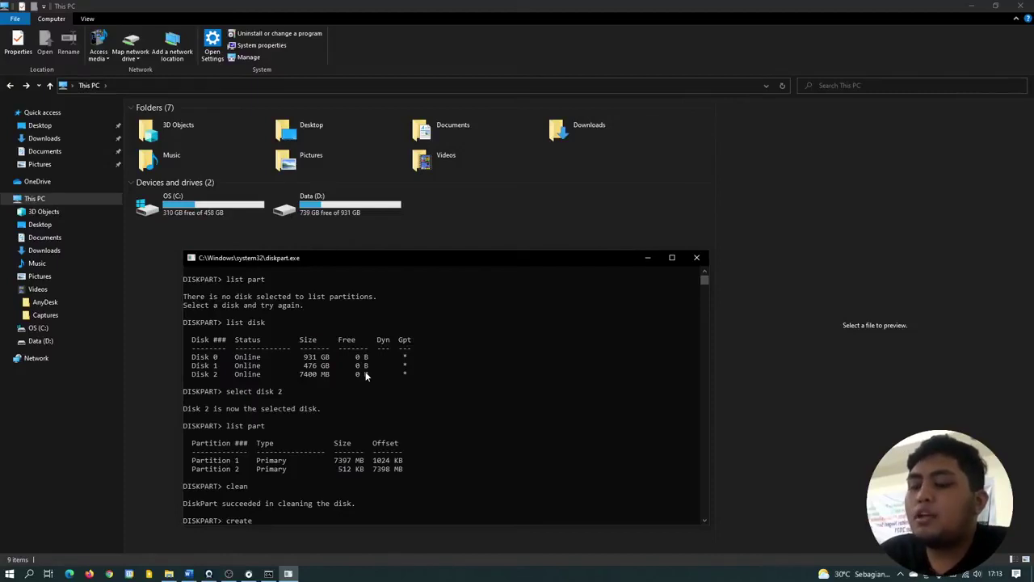
type(" par")
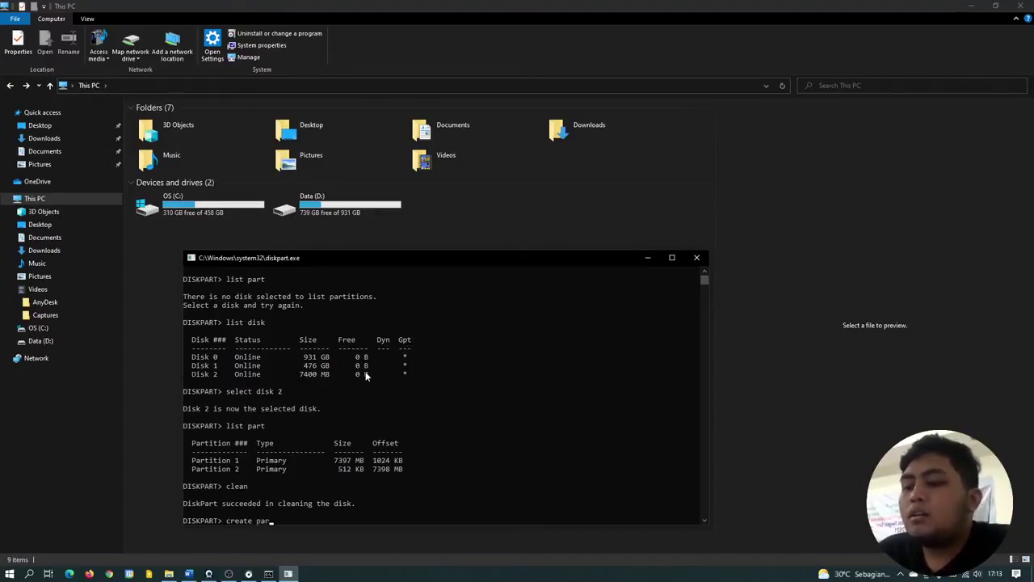
type("titio")
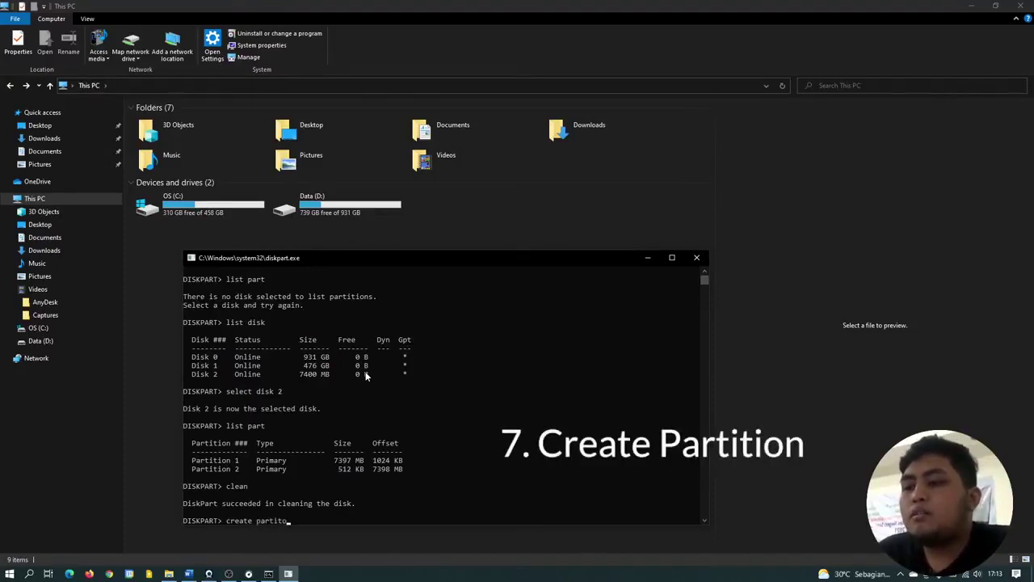
type("n primary")
key("Return")
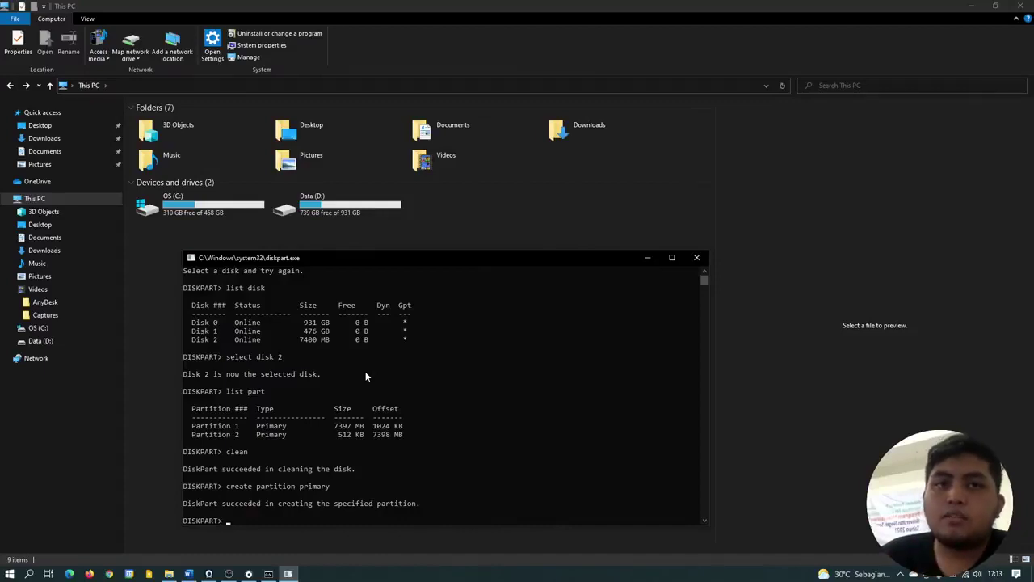
Step: Minimize DiskPart, open Windows Disk Management and enlarge its window enough to show Disk 2
left_click(644, 261)
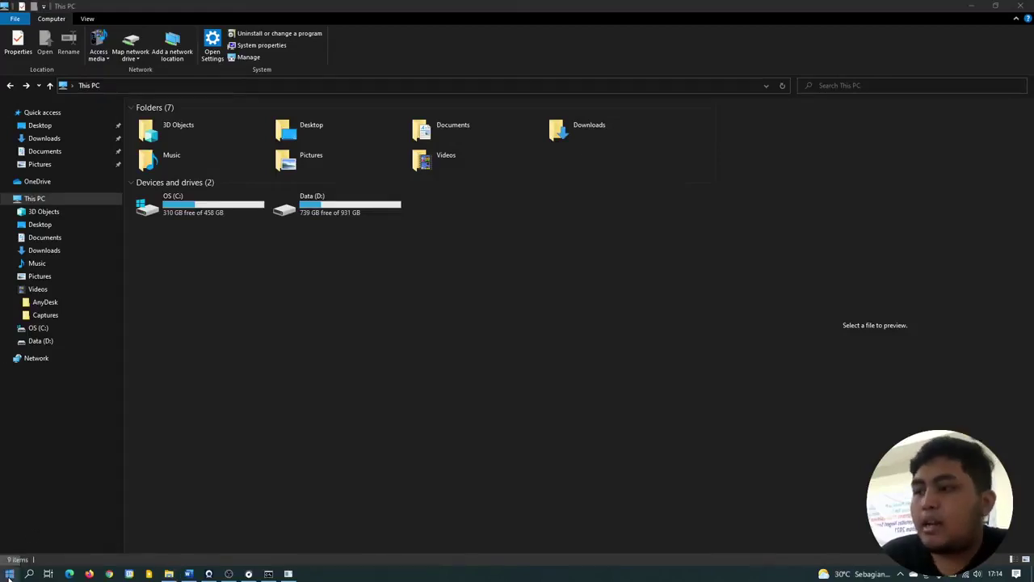
right_click(9, 574)
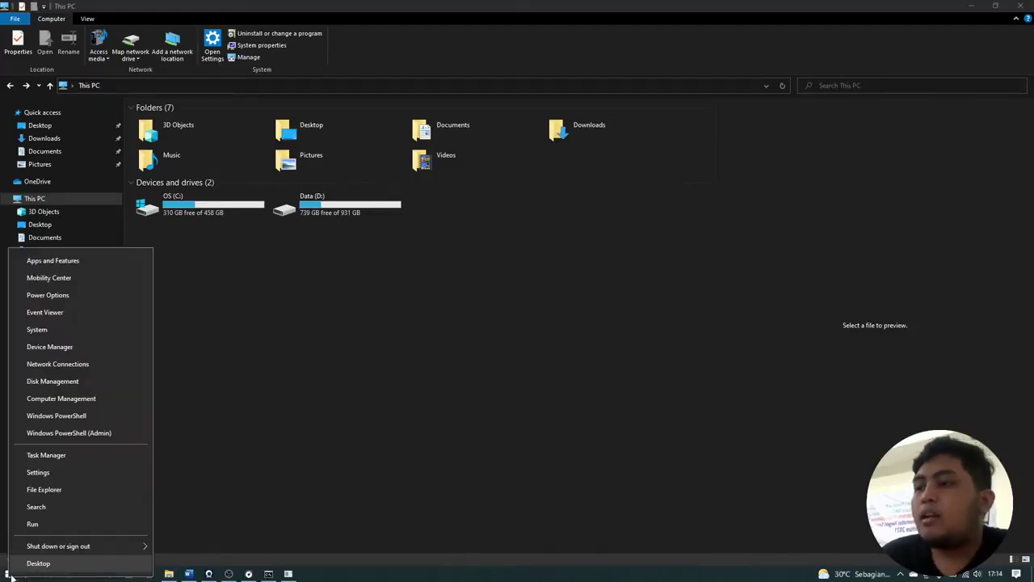
left_click(48, 382)
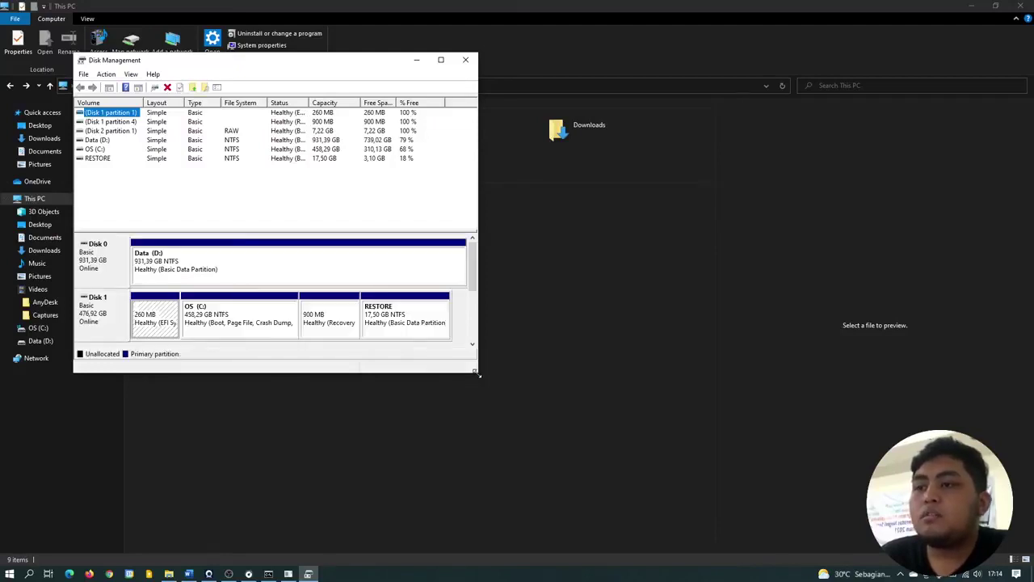
left_click_drag(477, 372, 692, 451)
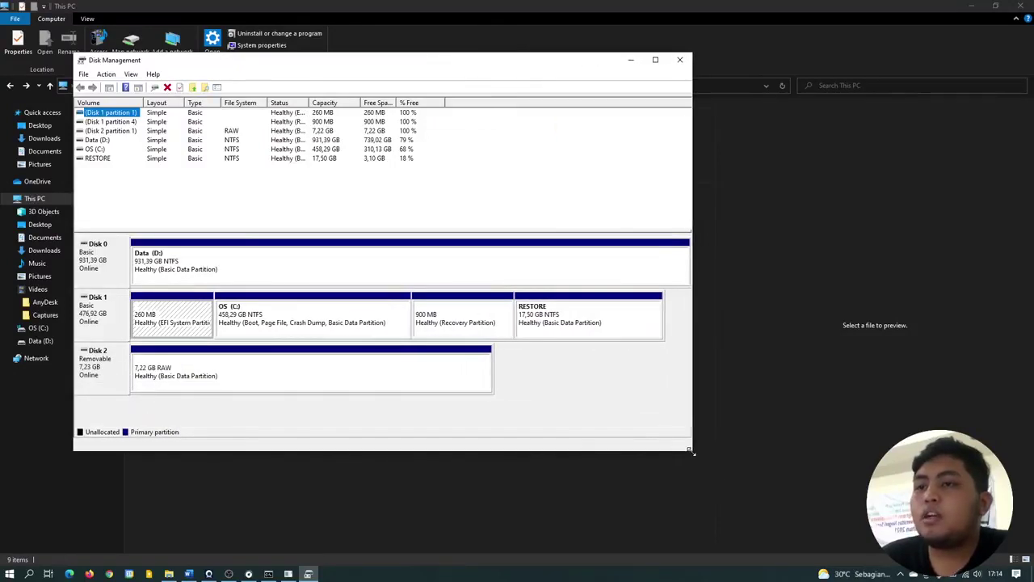
Step: Quick-format Disk 2's RAW partition as NTFS with the volume label "new", accepting that its data is erased
left_click(195, 391)
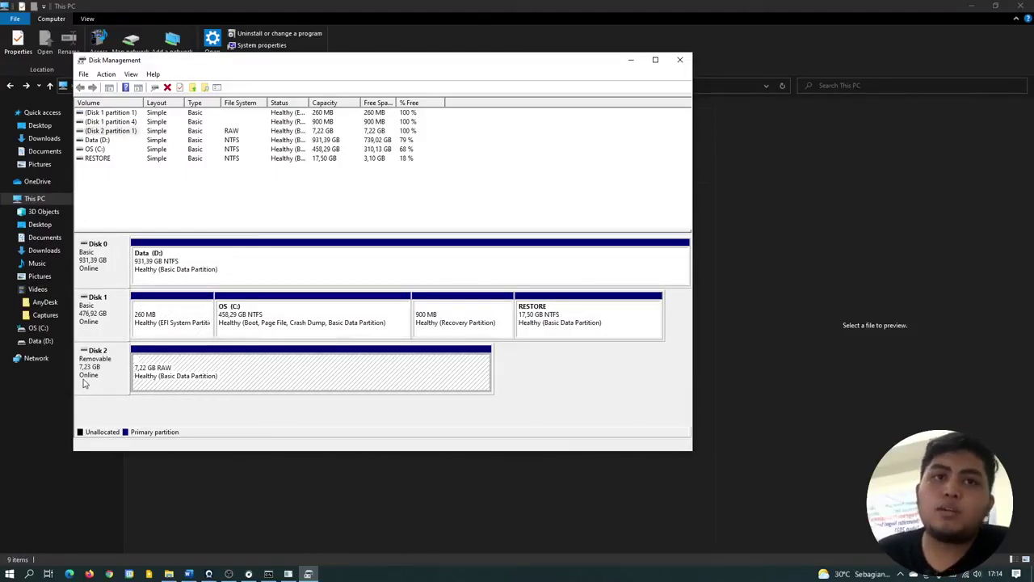
right_click(184, 384)
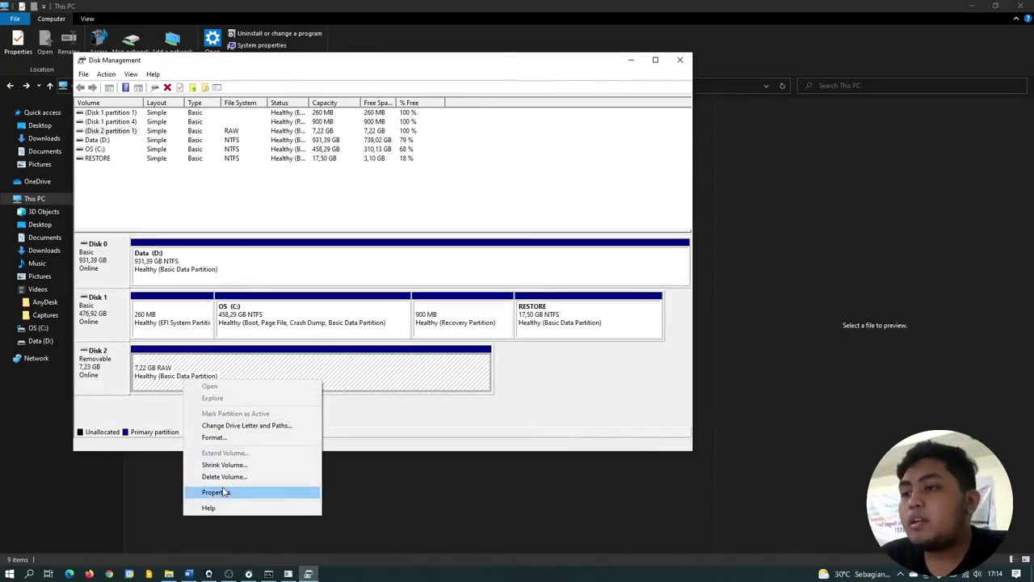
left_click(234, 437)
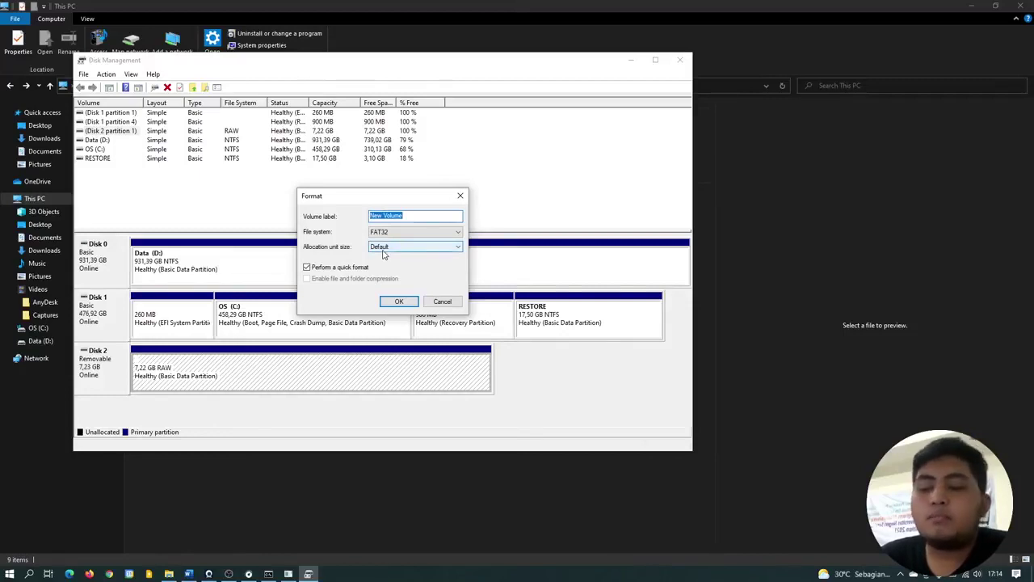
type("f")
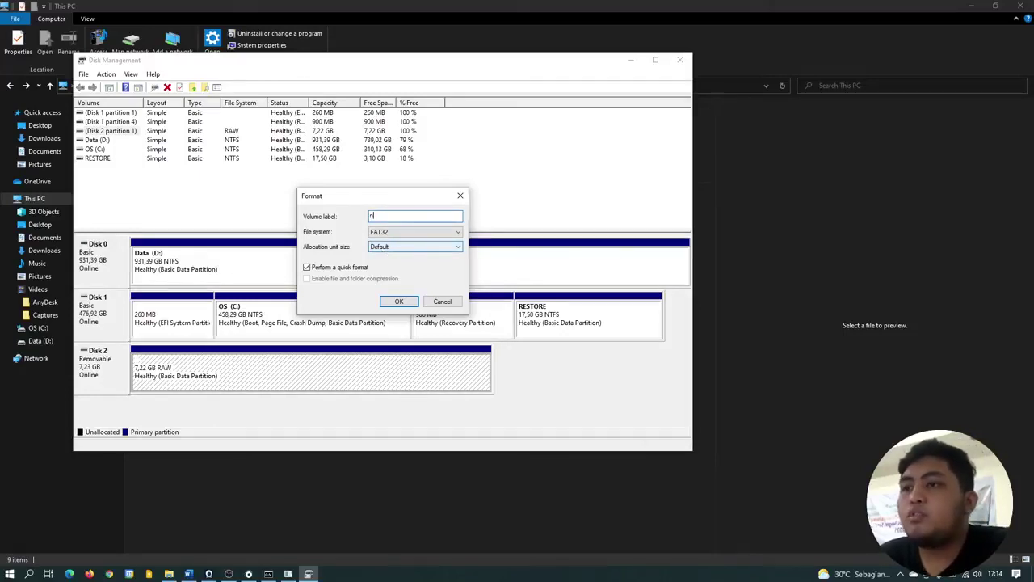
type("ew")
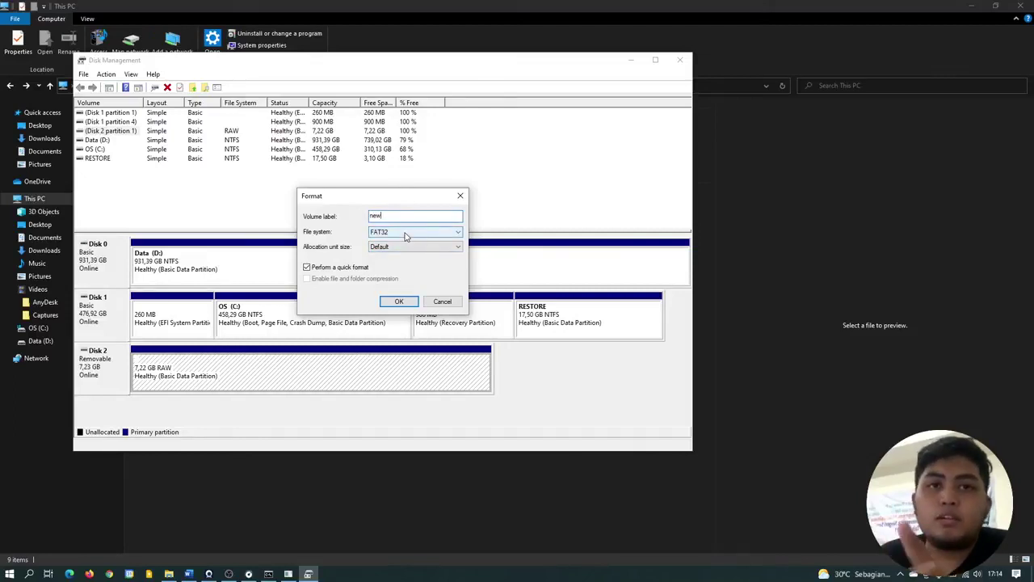
left_click(406, 233)
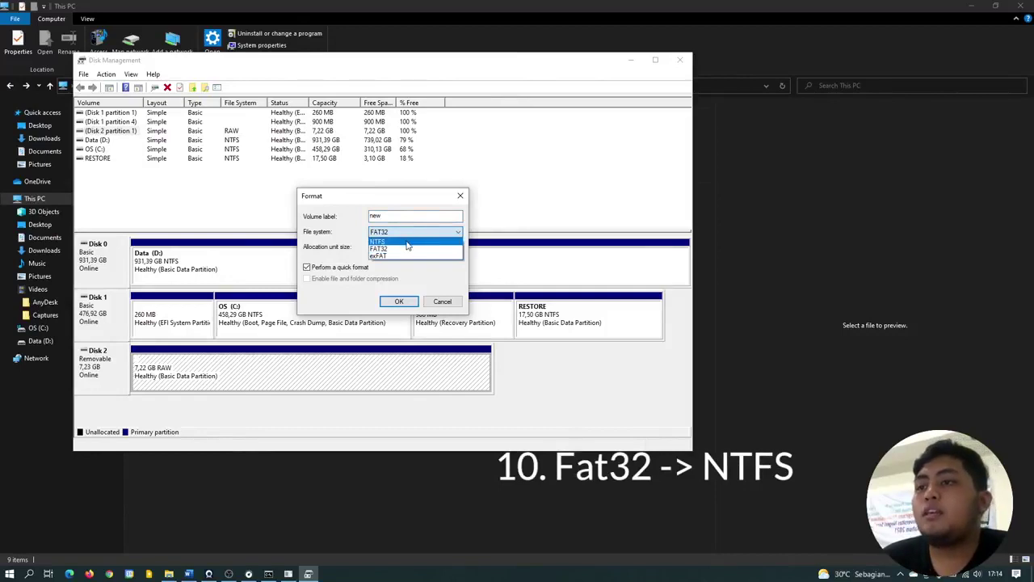
left_click(407, 241)
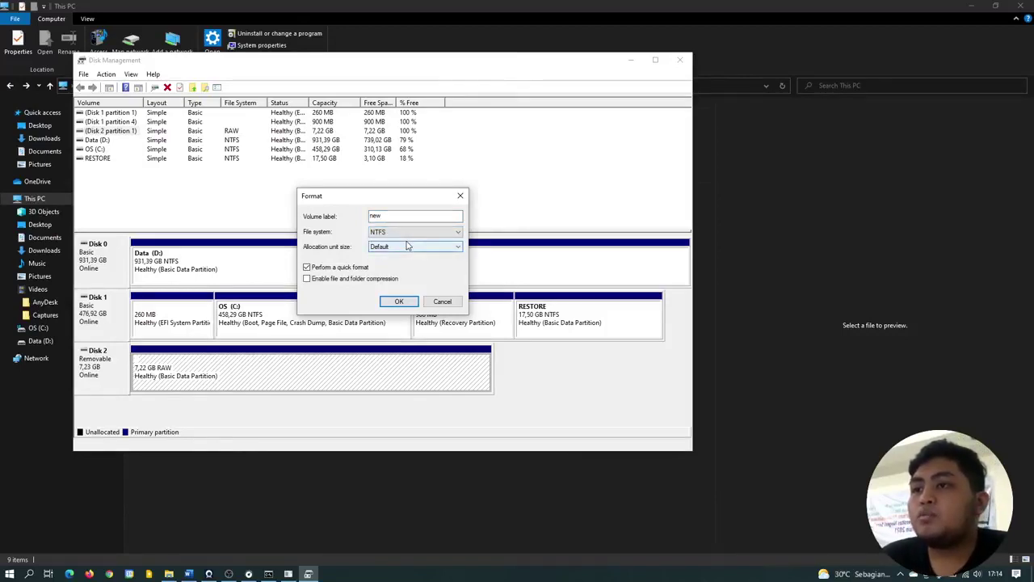
left_click(398, 303)
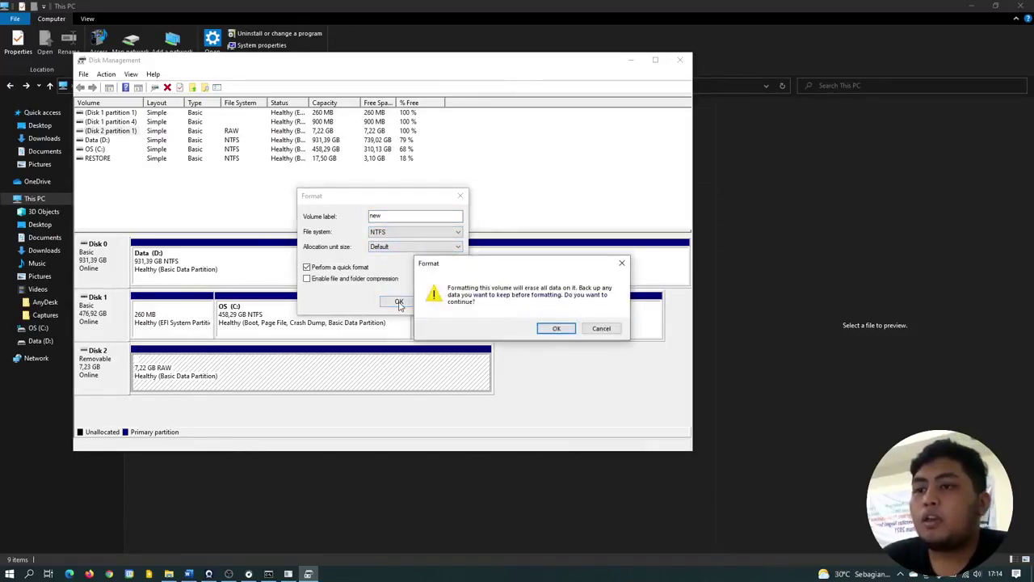
left_click(556, 328)
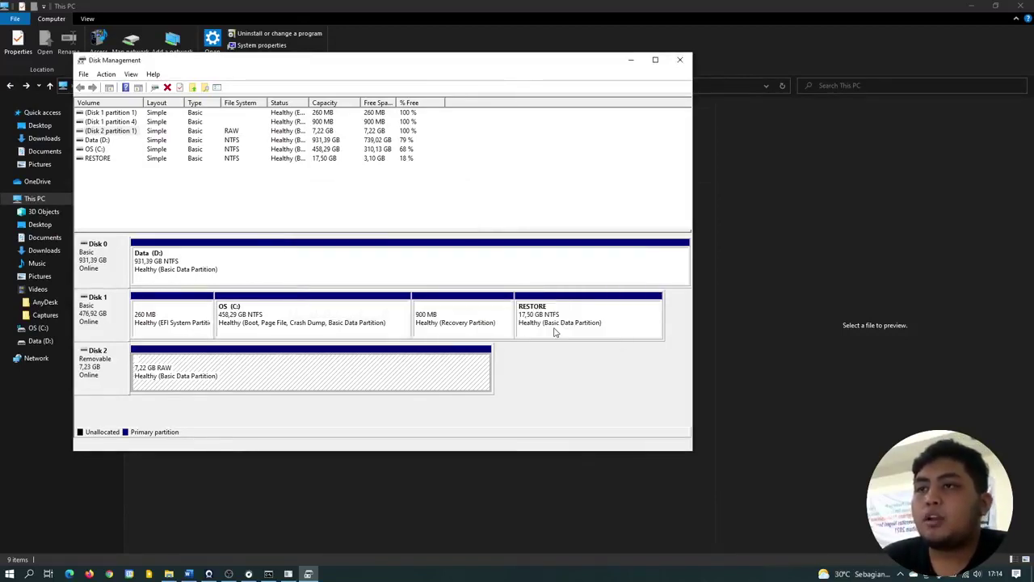
Step: Minimize Disk Management and refresh the drive list in This PC
left_click(637, 60)
right_click(541, 241)
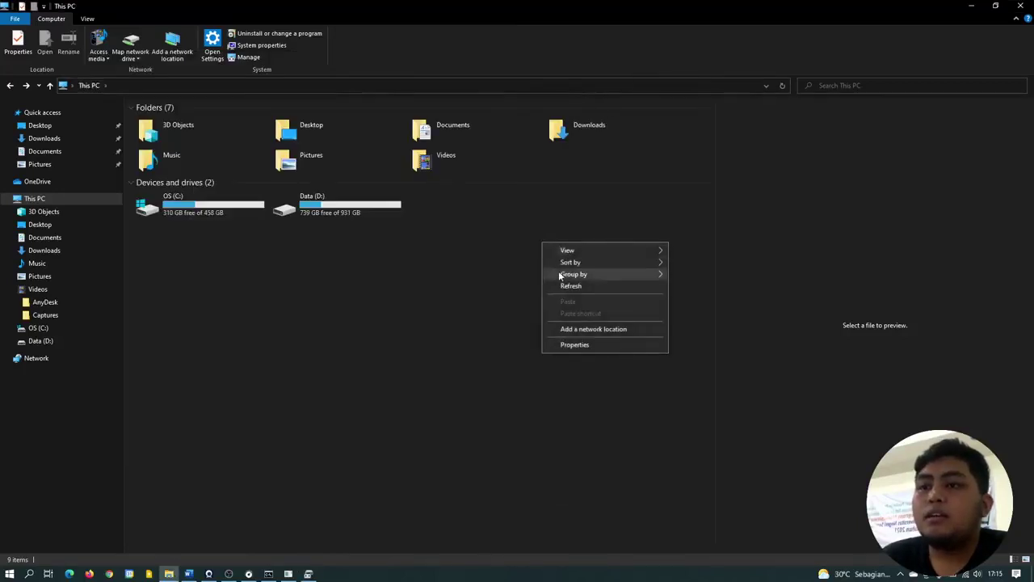
left_click(563, 285)
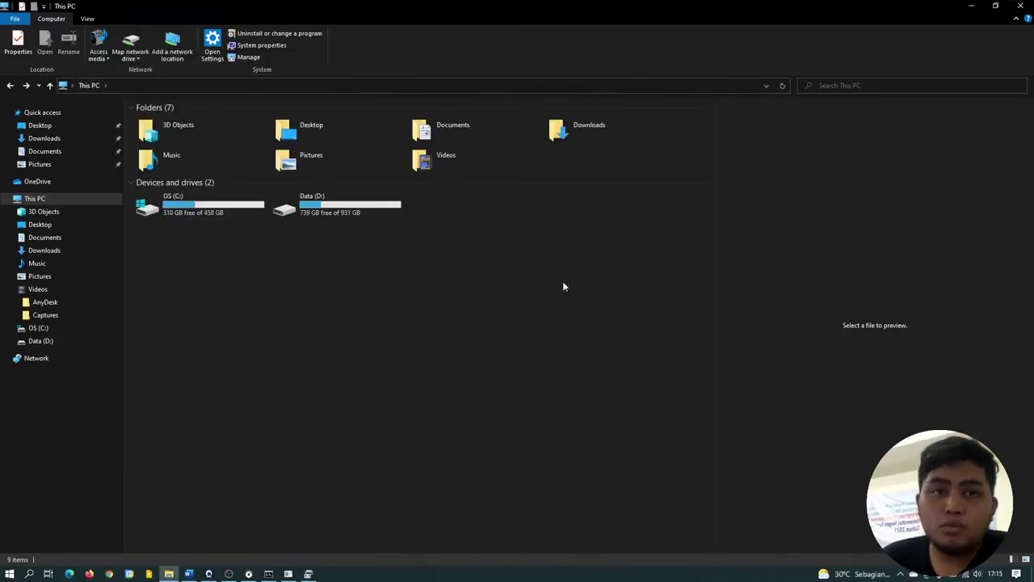
Step: Switch back to Disk Management and assign drive letter E to the "new" NTFS volume on Disk 2
left_click(307, 574)
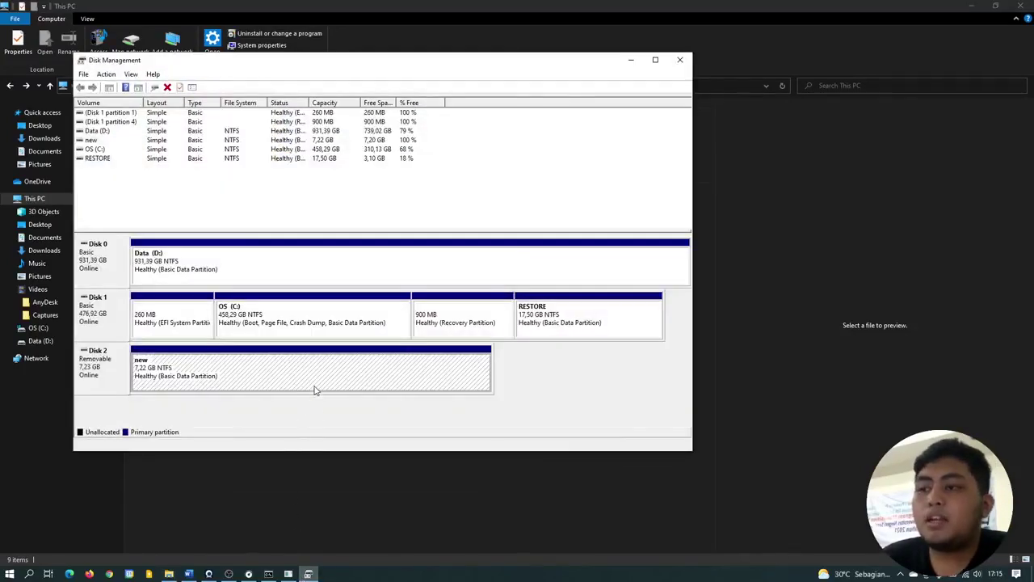
right_click(315, 390)
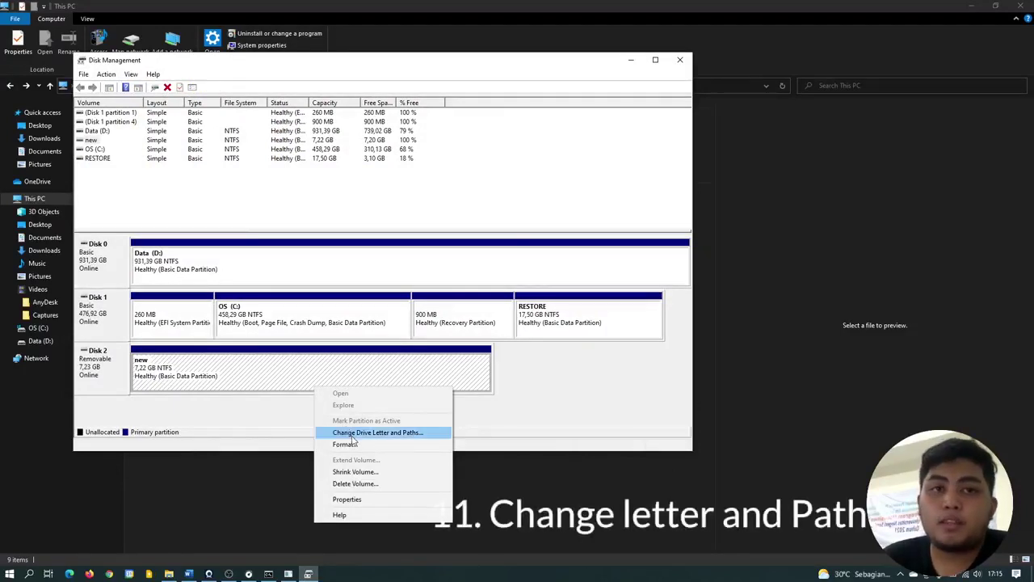
left_click(353, 437)
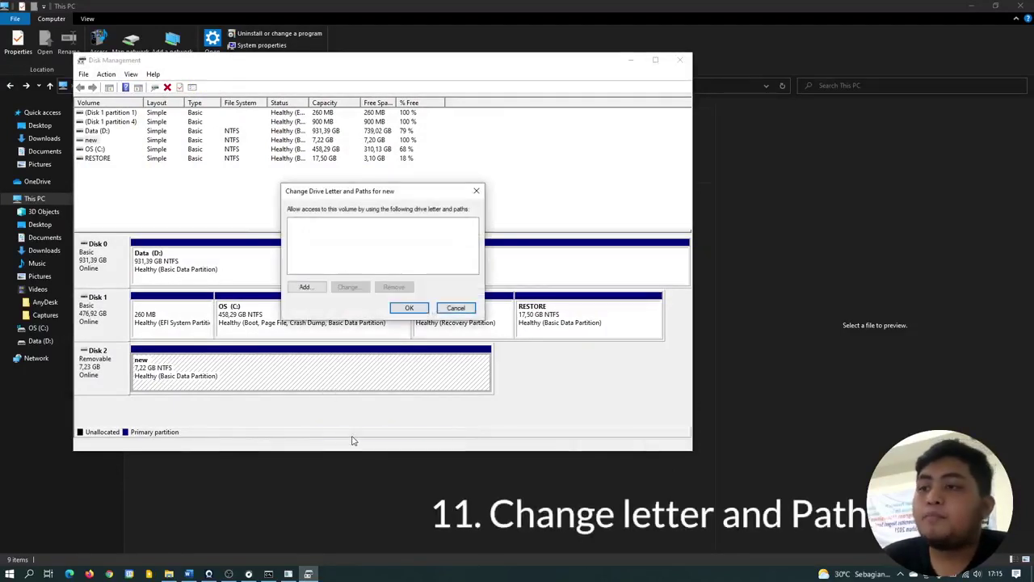
left_click(310, 288)
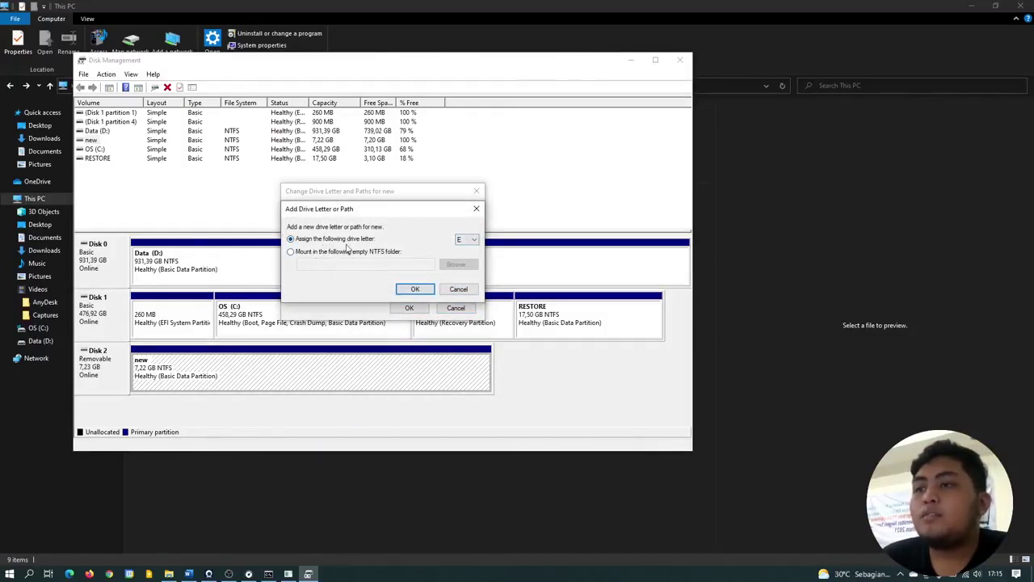
left_click(471, 246)
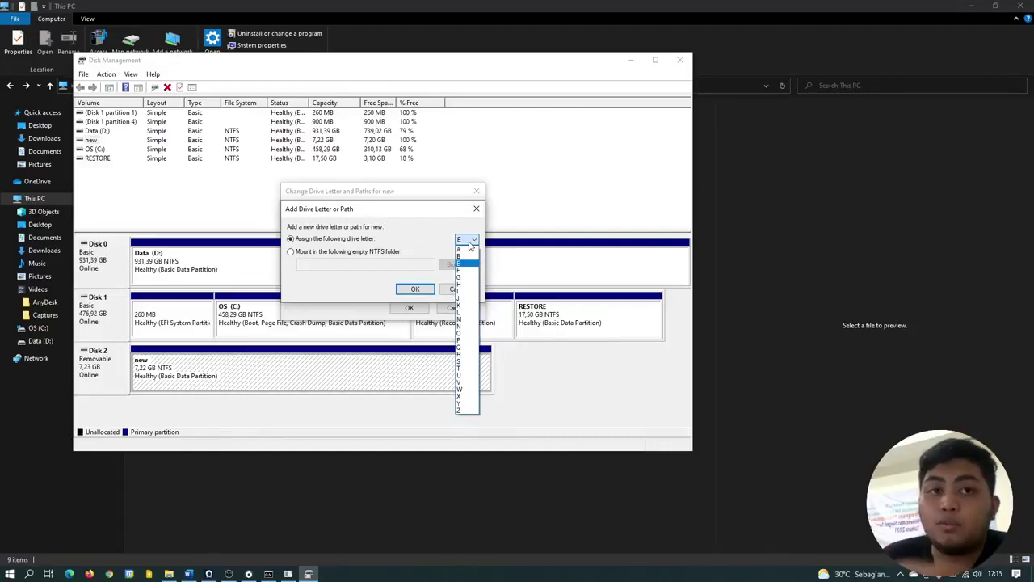
left_click(471, 245)
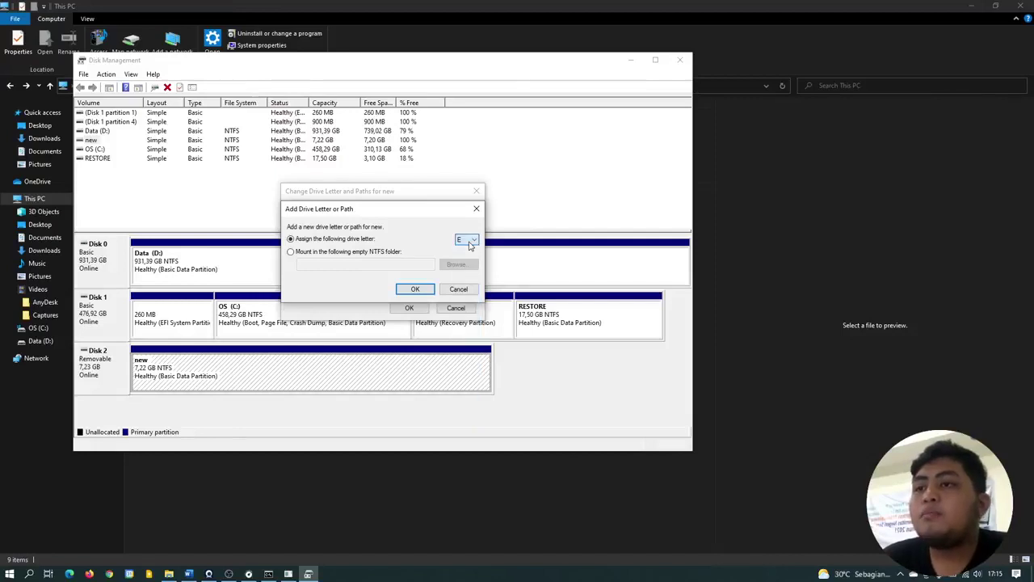
left_click(416, 289)
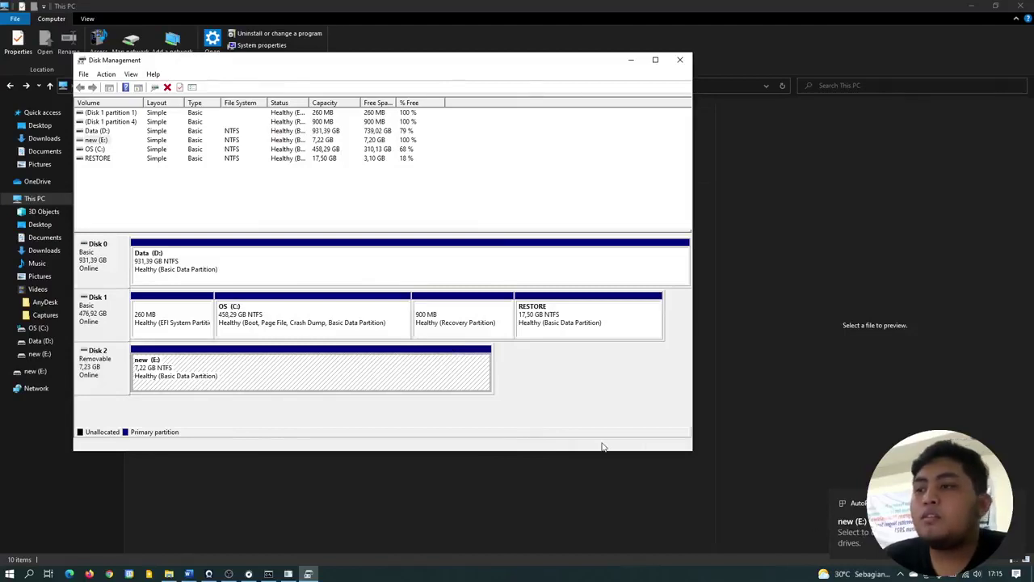
Step: Close Disk Management and refresh the drive list in This PC
left_click(680, 59)
right_click(450, 329)
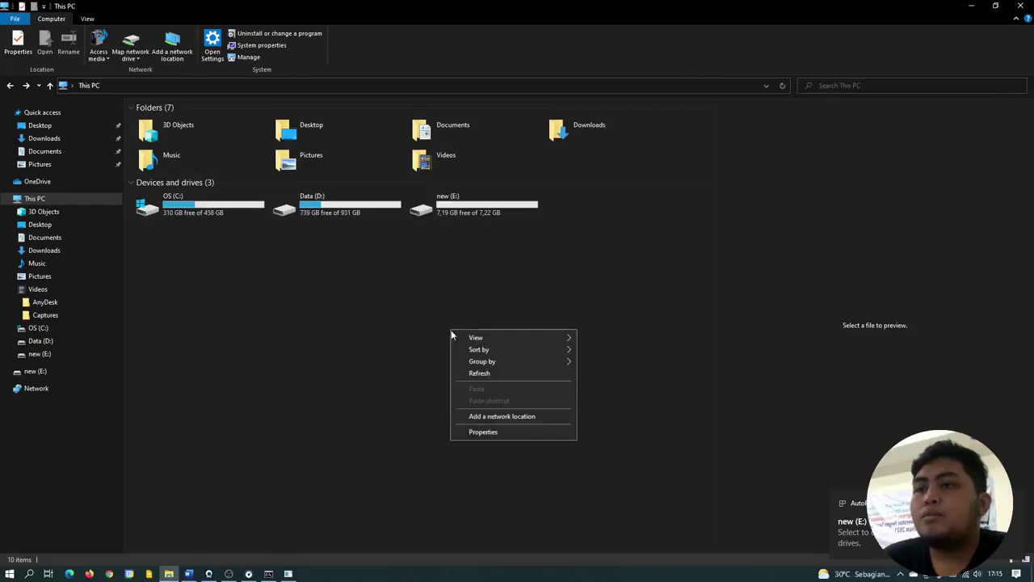
left_click(484, 377)
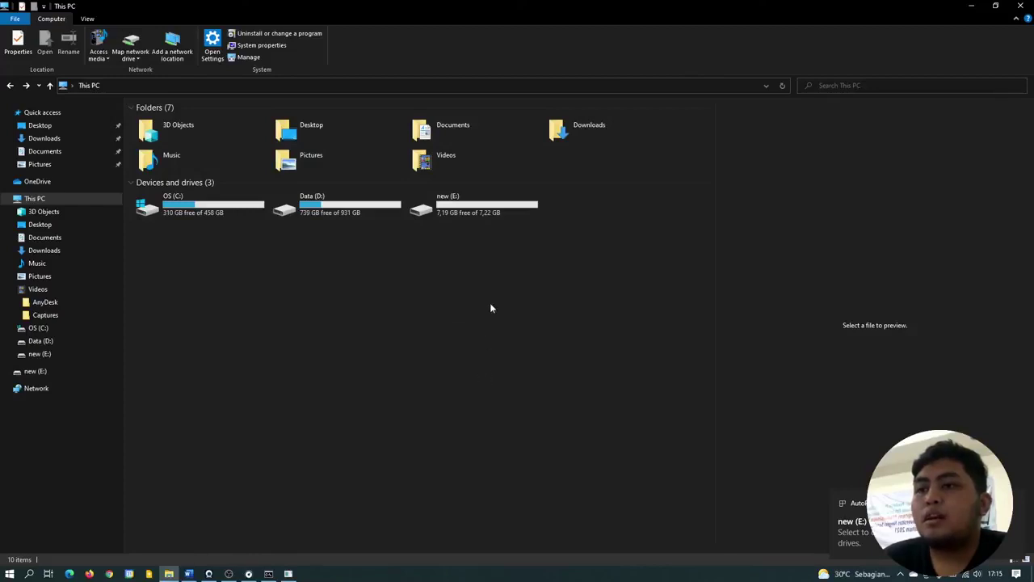
Step: Open the new (E:) drive to check its contents, return to This PC and minimize File Explorer
left_click(495, 218)
double_click(495, 218)
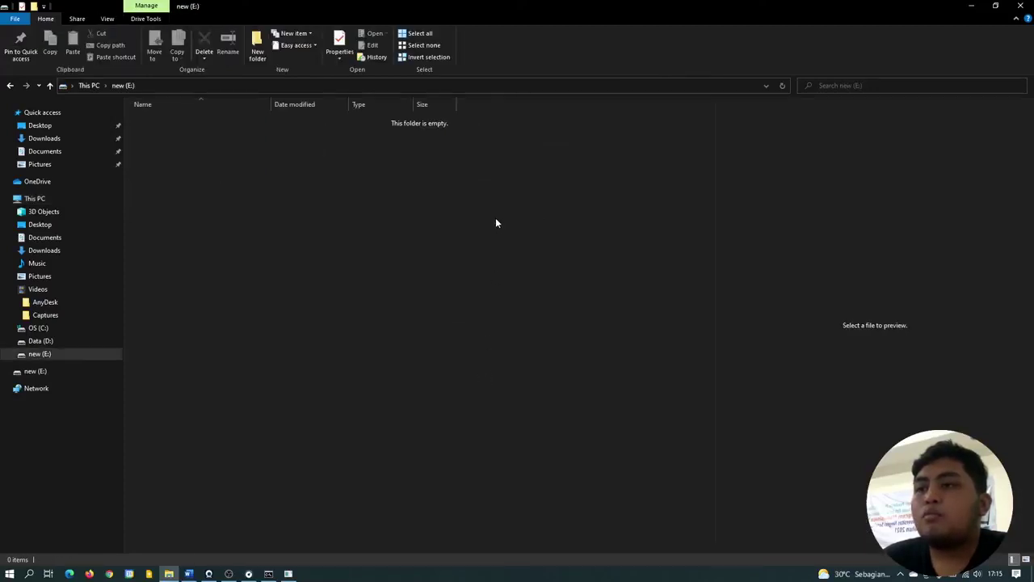
key("alt+Left")
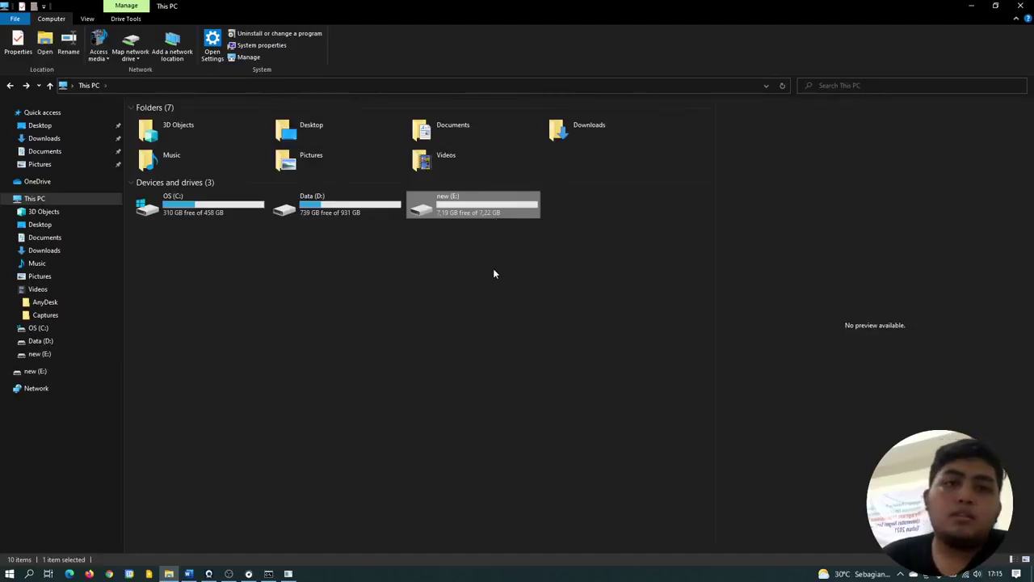
left_click(971, 6)
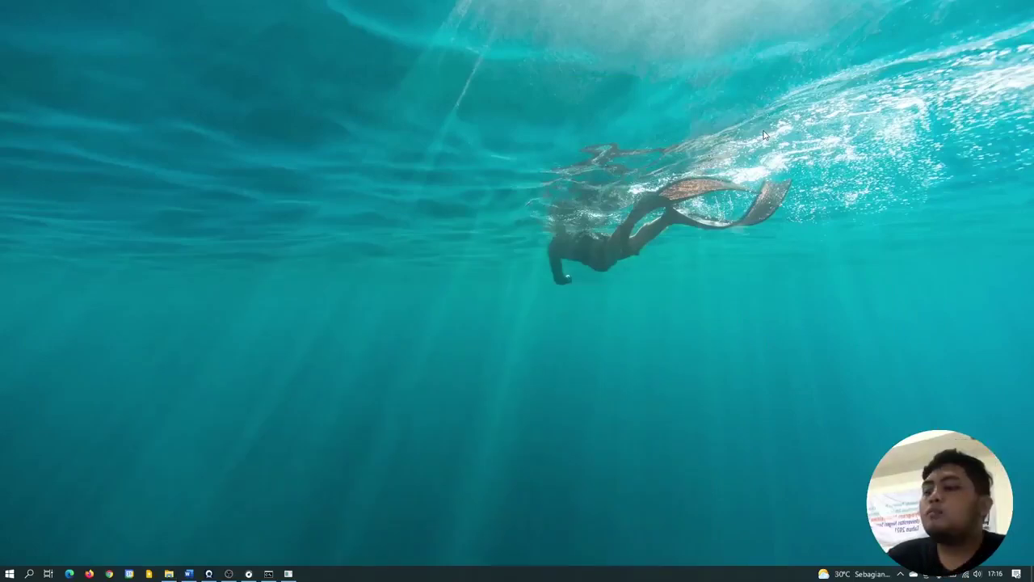